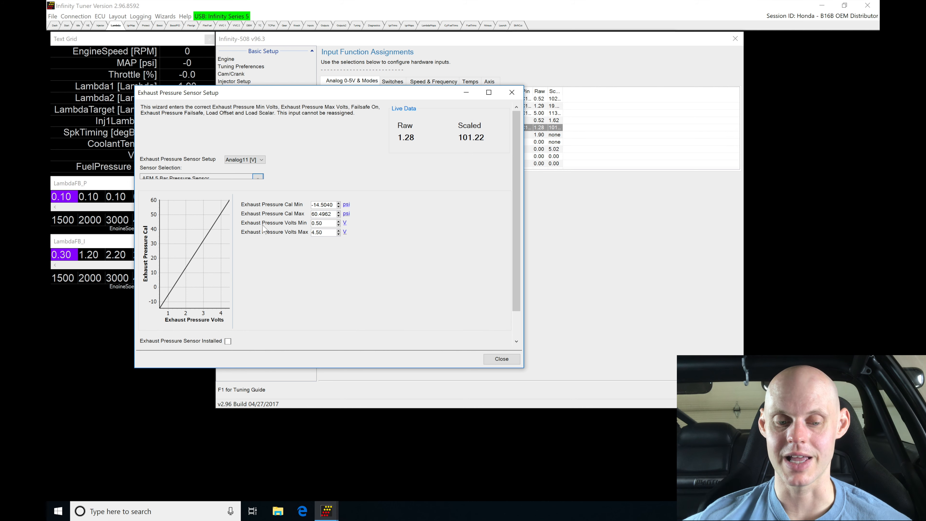
Mark the exhaust pressure sensor as installed and close its setup wizard.
{"action": "left_click", "coordinate": [228, 341]}
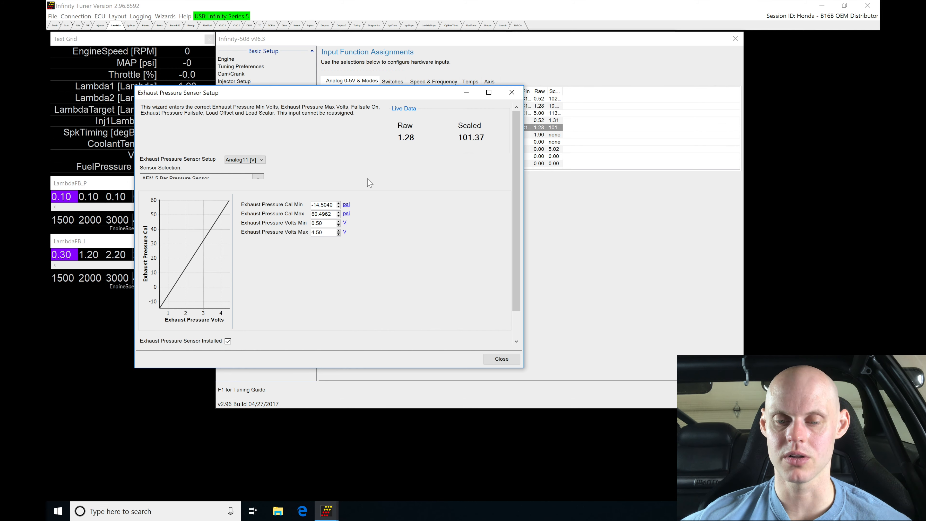
{"action": "left_click", "coordinate": [512, 93]}
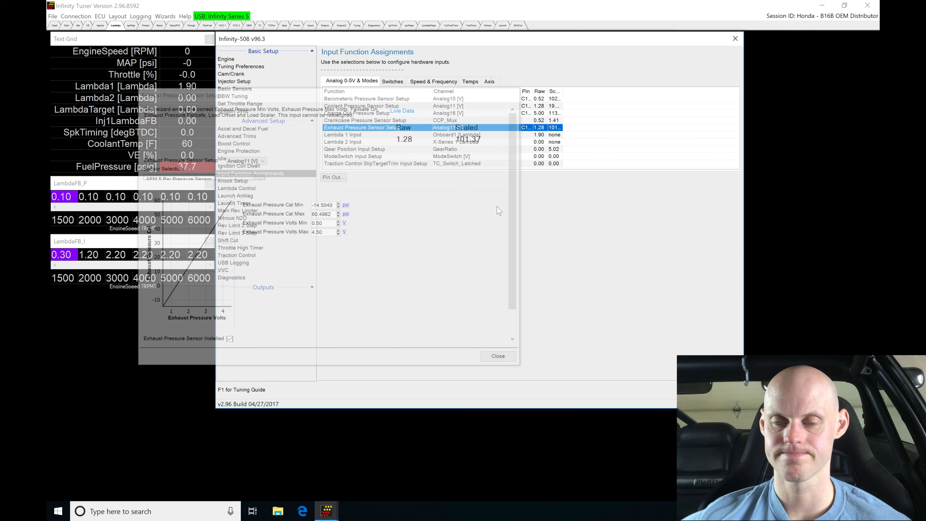
Review the Gear Position Input Setup and the input channels it offers, leaving GearRatio assigned.
{"action": "left_click", "coordinate": [476, 134]}
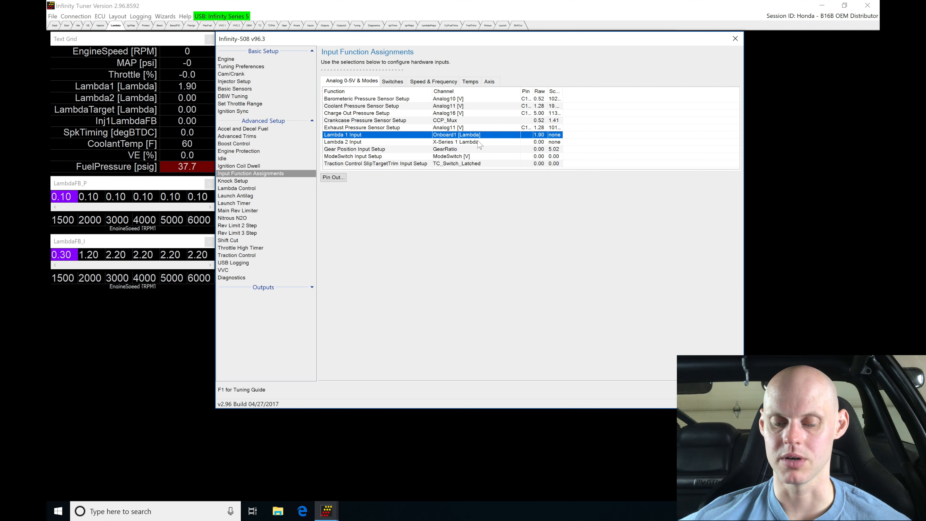
{"action": "left_click", "coordinate": [467, 150]}
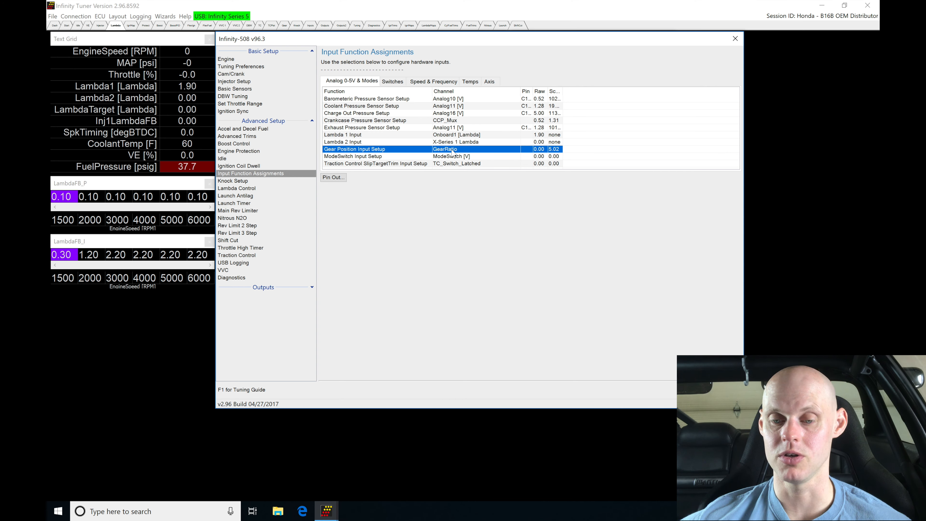
{"action": "double_click", "coordinate": [462, 150]}
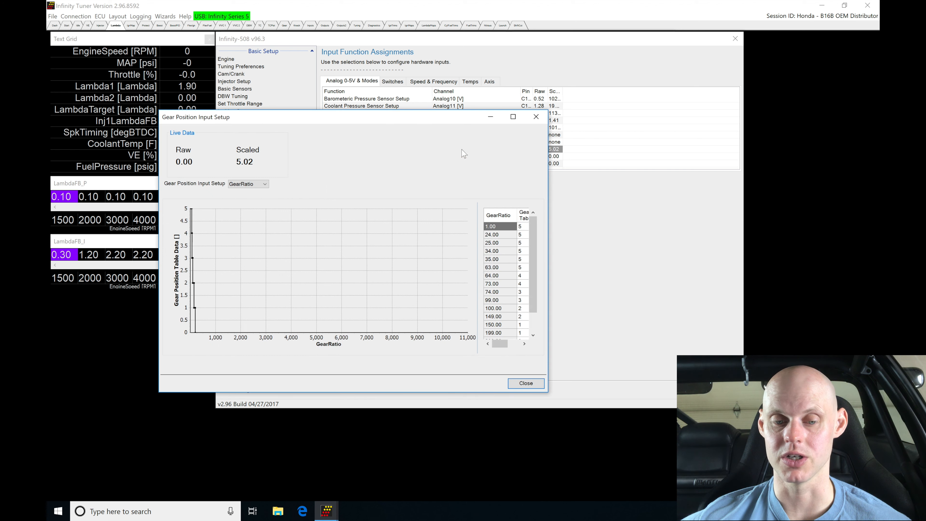
{"action": "left_click", "coordinate": [264, 184]}
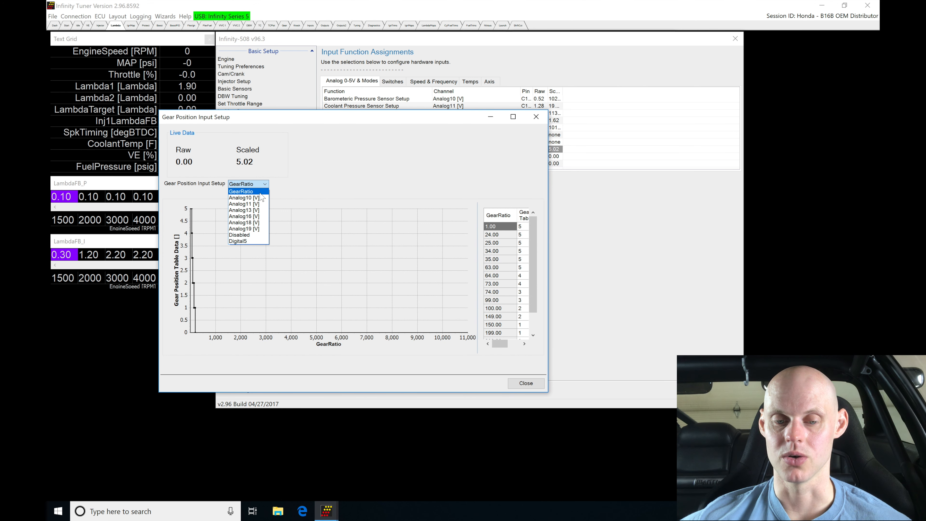
{"action": "left_click", "coordinate": [319, 173]}
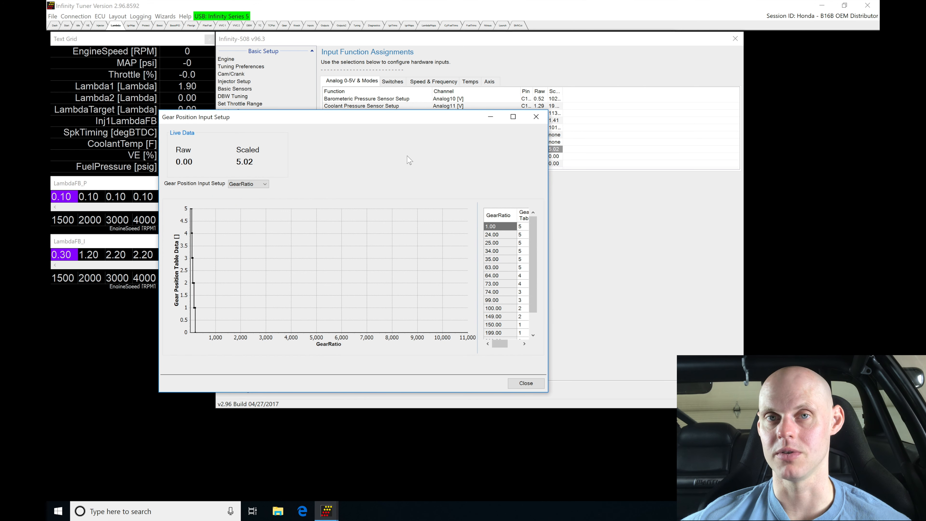
{"action": "left_click", "coordinate": [536, 117]}
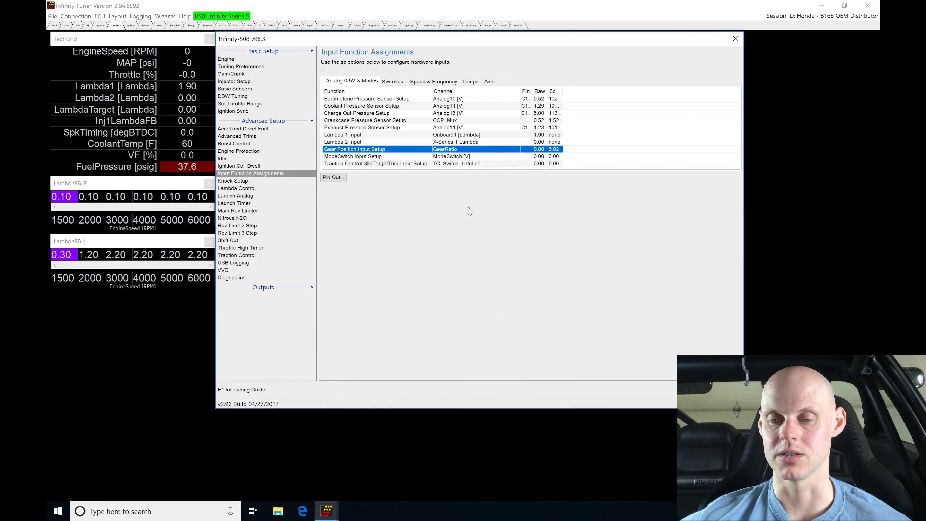
Open the ModeSwitch Input Setup at full size and set its 0-5V analog input selection to Analog19 [V].
{"action": "double_click", "coordinate": [385, 157]}
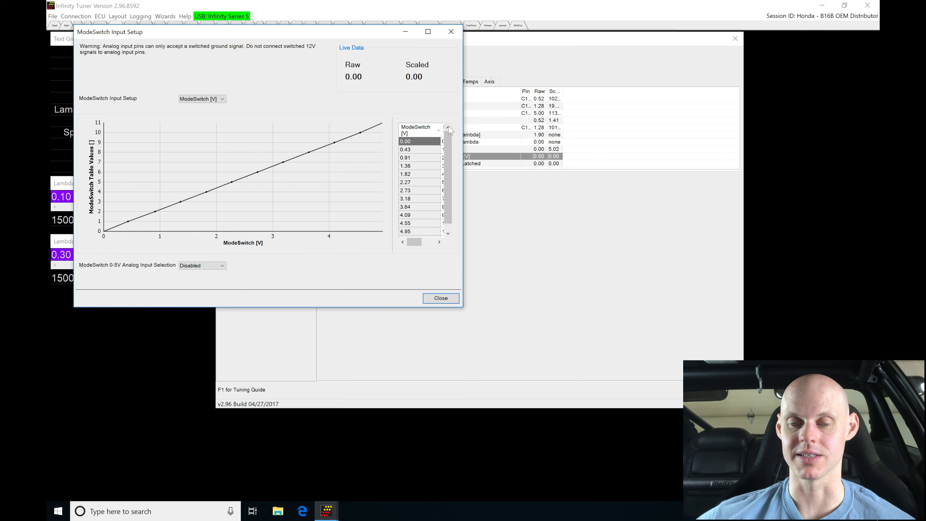
{"action": "left_click_drag", "start_coordinate": [463, 124], "coordinate": [492, 124]}
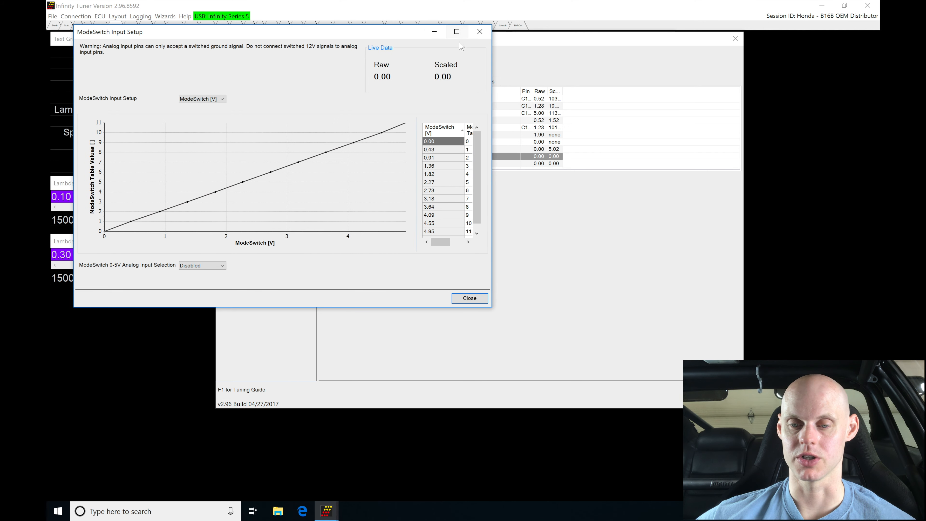
{"action": "left_click", "coordinate": [456, 31]}
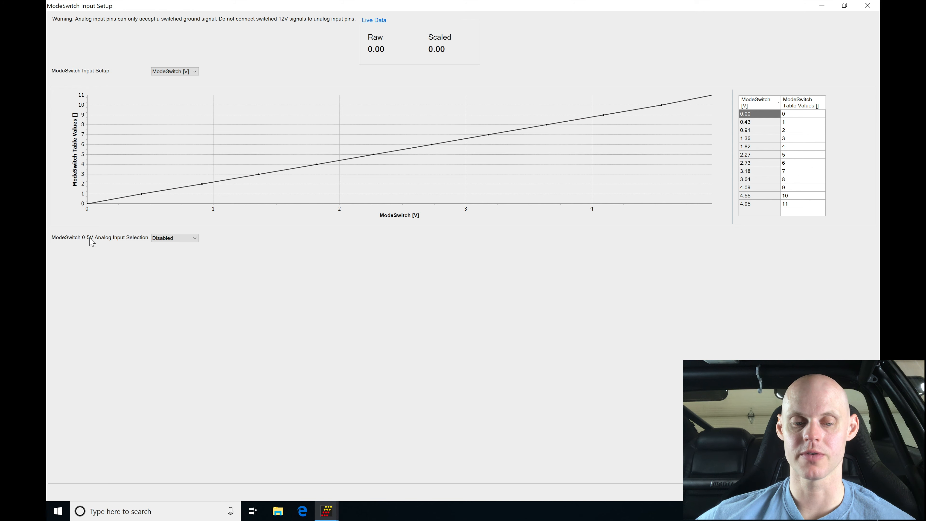
{"action": "left_click", "coordinate": [195, 239]}
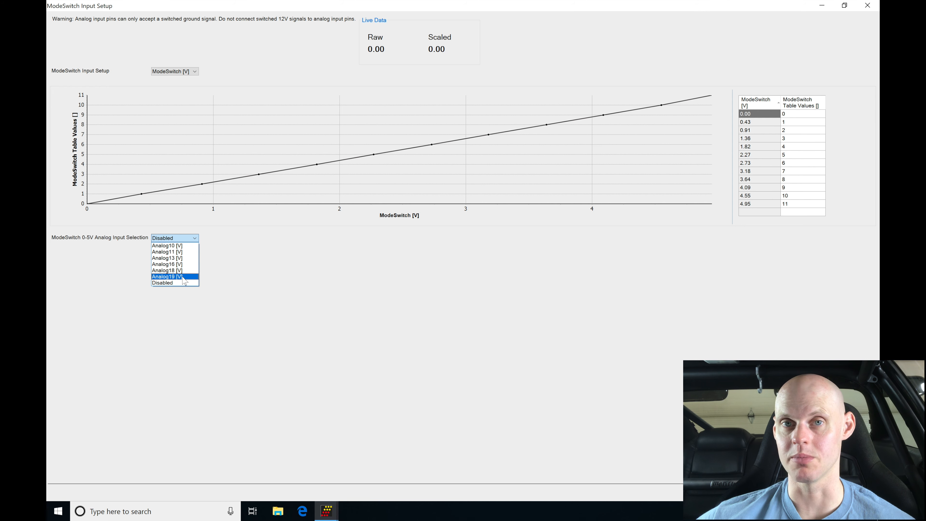
{"action": "left_click", "coordinate": [183, 276]}
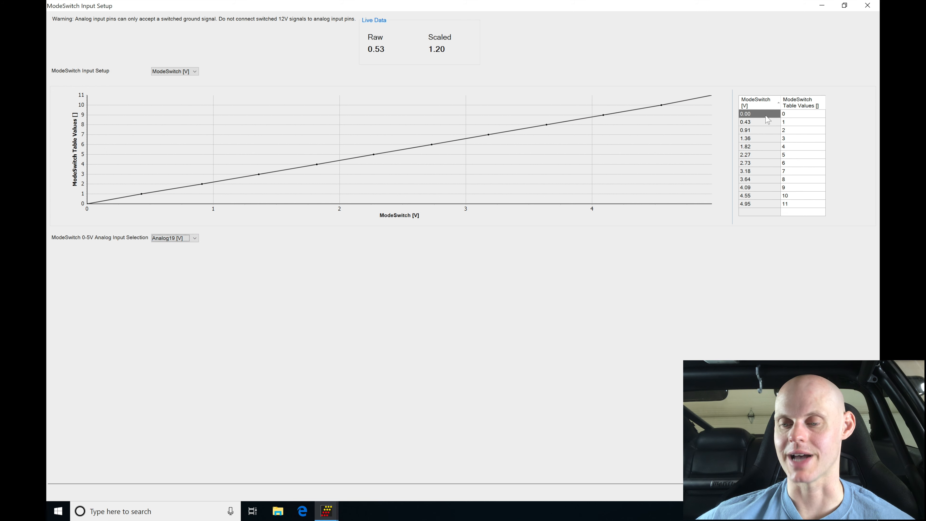
Set the ModeSwitch voltage for table value 1 to 0.53 V.
{"action": "left_click", "coordinate": [761, 123]}
{"action": "left_click", "coordinate": [766, 115]}
{"action": "left_click", "coordinate": [766, 123]}
{"action": "left_click", "coordinate": [802, 122]}
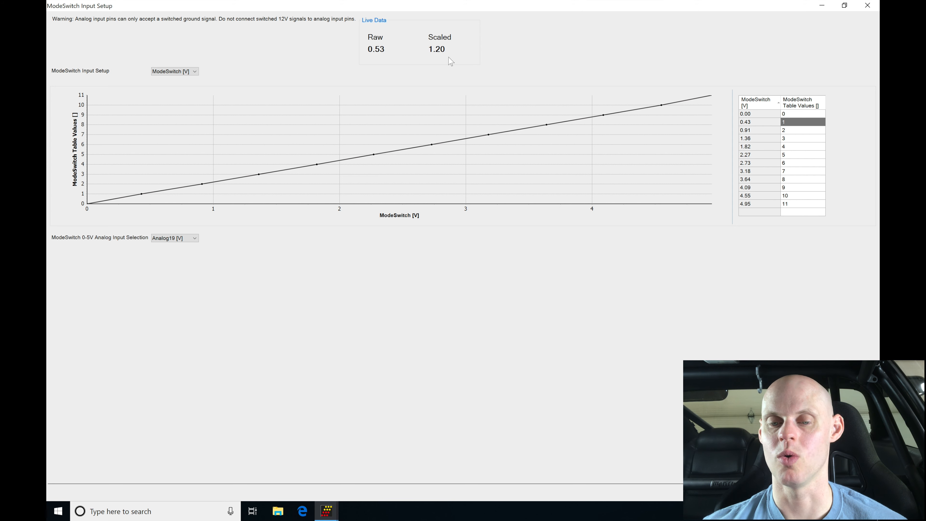
{"action": "left_click", "coordinate": [768, 125]}
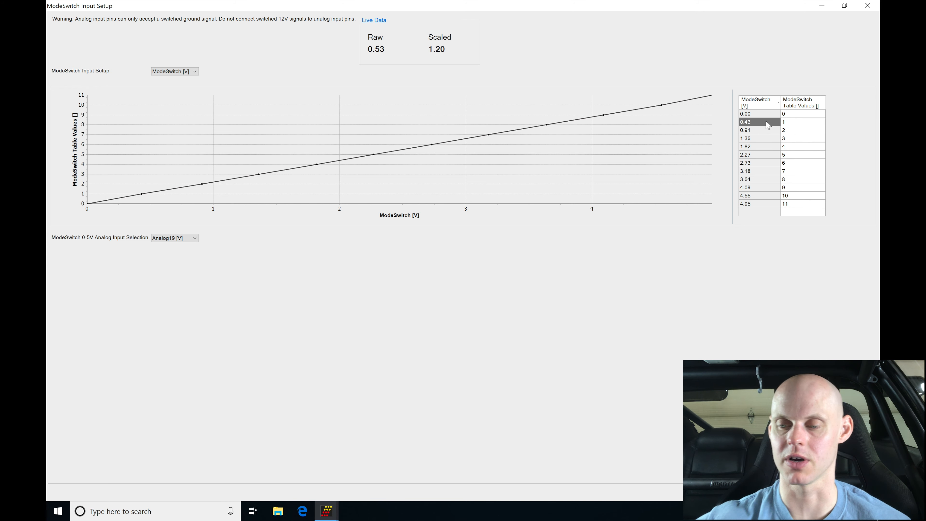
{"action": "left_click", "coordinate": [766, 122]}
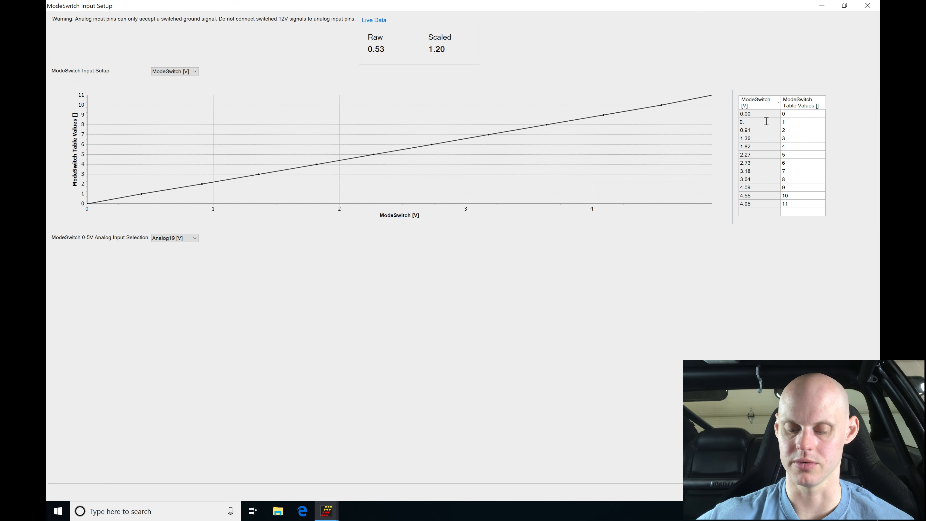
{"action": "key", "text": "Return"}
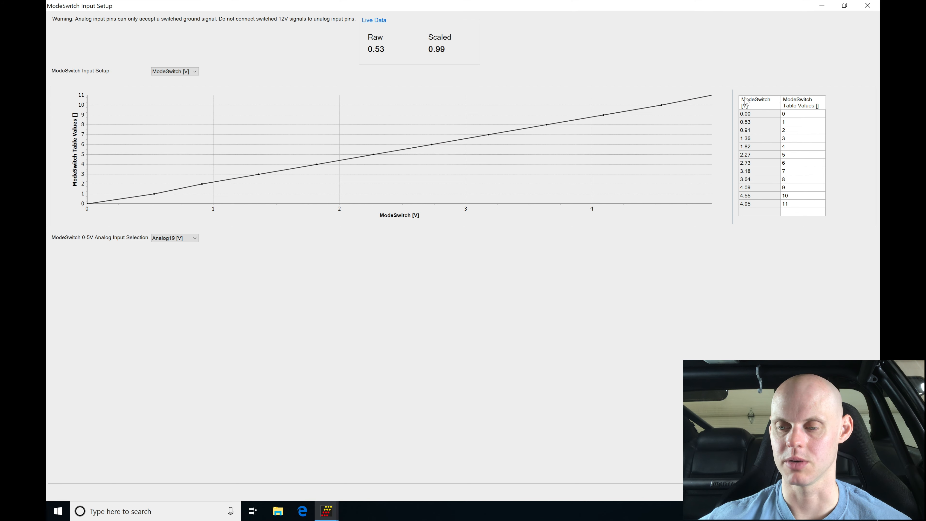
Try 0.52 V as the ModeSwitch voltage for table value 1 and restore it to 0.53 V.
{"action": "left_click", "coordinate": [765, 123]}
{"action": "left_click", "coordinate": [764, 122]}
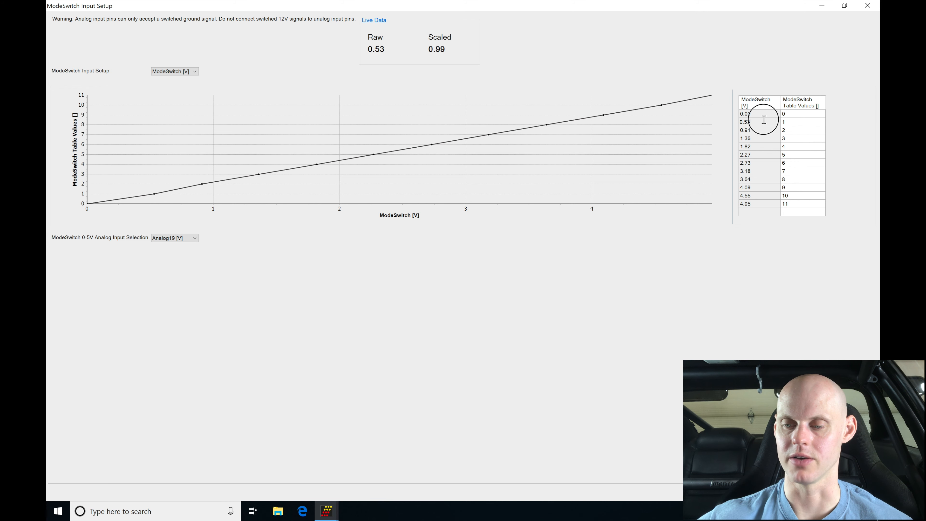
{"action": "type", "text": "0.52"}
{"action": "key", "text": "Return"}
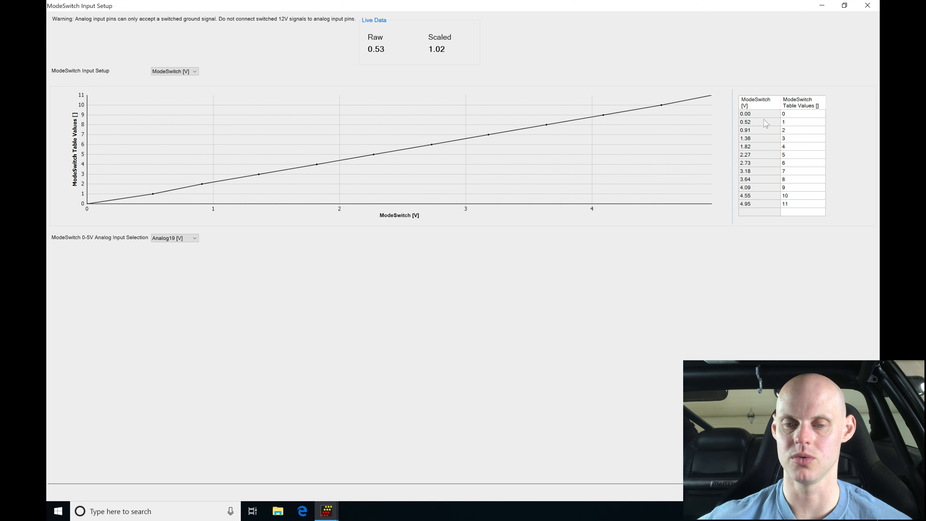
{"action": "left_click", "coordinate": [763, 124]}
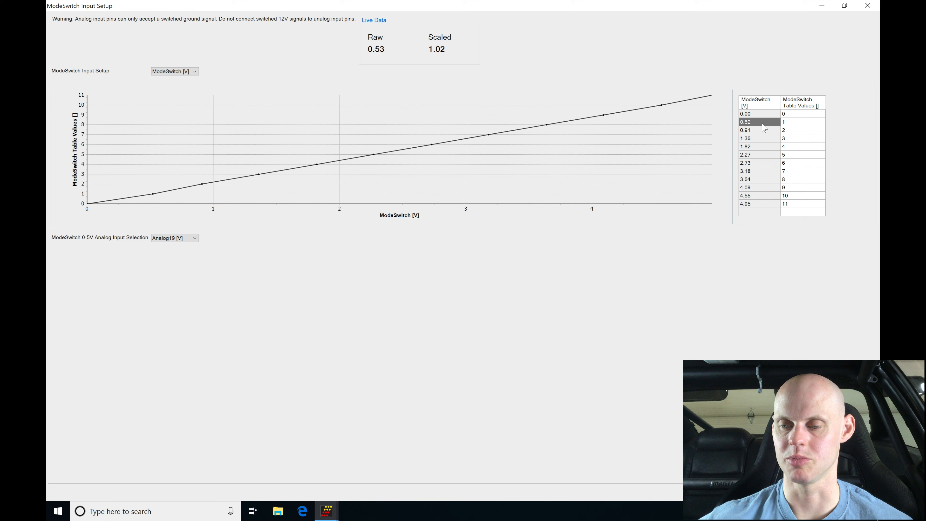
{"action": "left_click", "coordinate": [762, 123]}
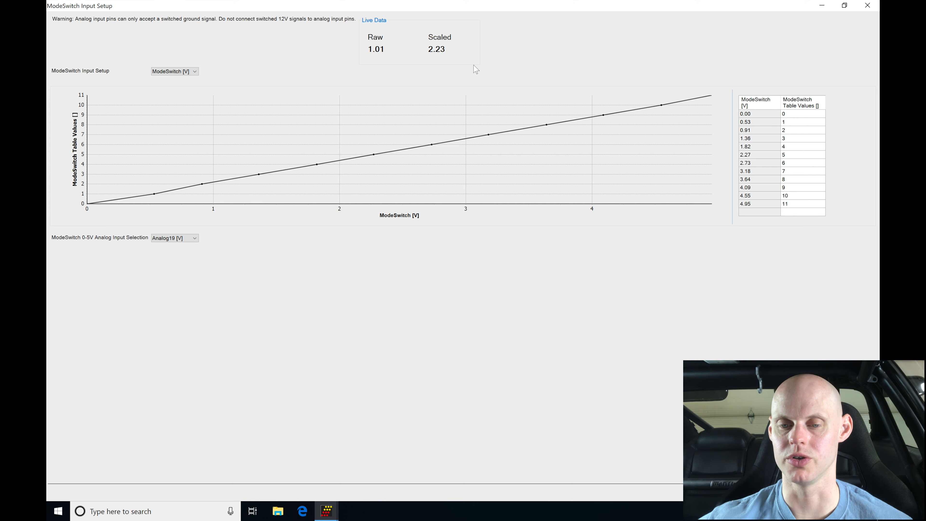
Set the ModeSwitch voltage for table value 2 to 1.01 V.
{"action": "left_click", "coordinate": [758, 132]}
{"action": "double_click", "coordinate": [758, 131]}
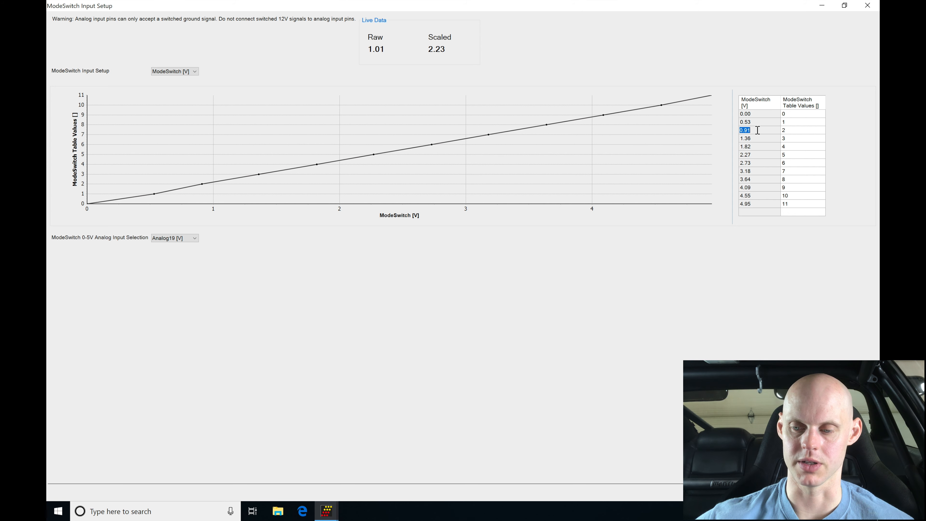
{"action": "key", "text": "BackSpace"}
{"action": "type", "text": "1.00"}
{"action": "key", "text": "Return"}
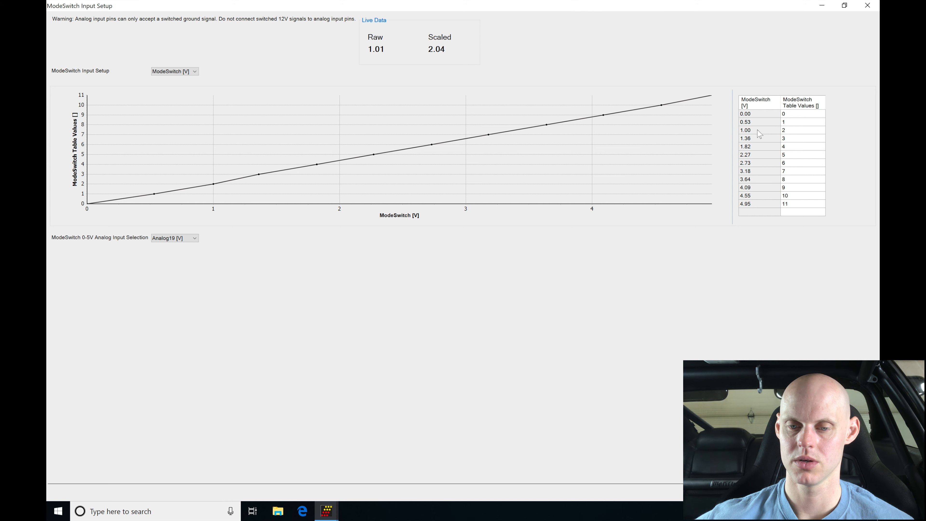
{"action": "left_click", "coordinate": [759, 131]}
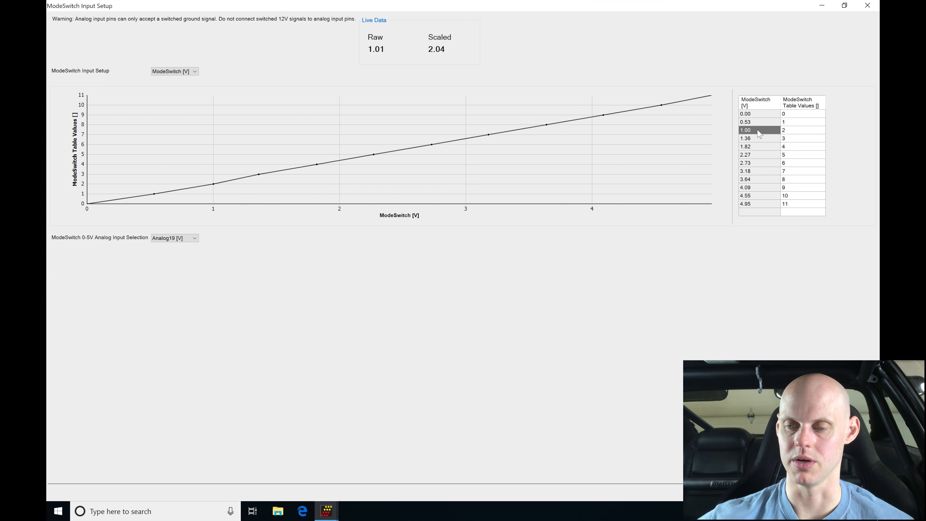
{"action": "left_click", "coordinate": [758, 131]}
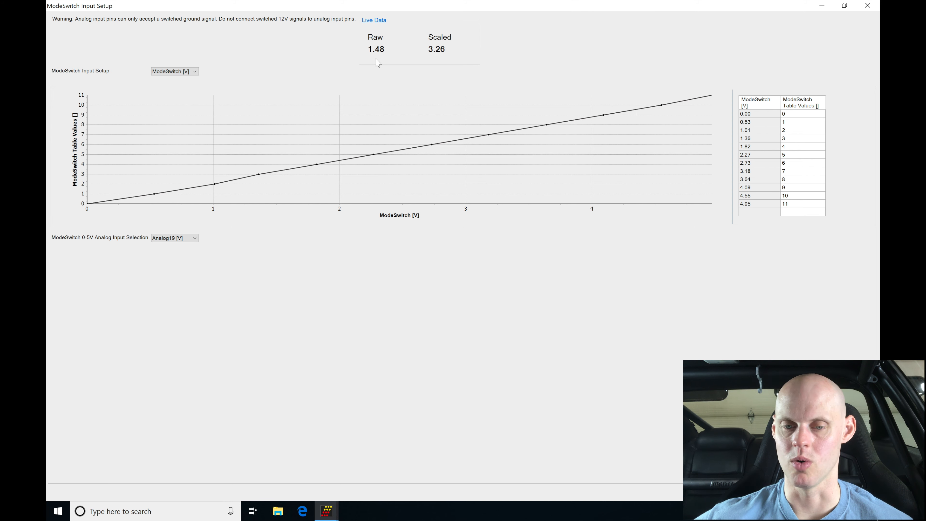
Set the ModeSwitch voltage for table value 3 to 1.48 V.
{"action": "left_click", "coordinate": [767, 139]}
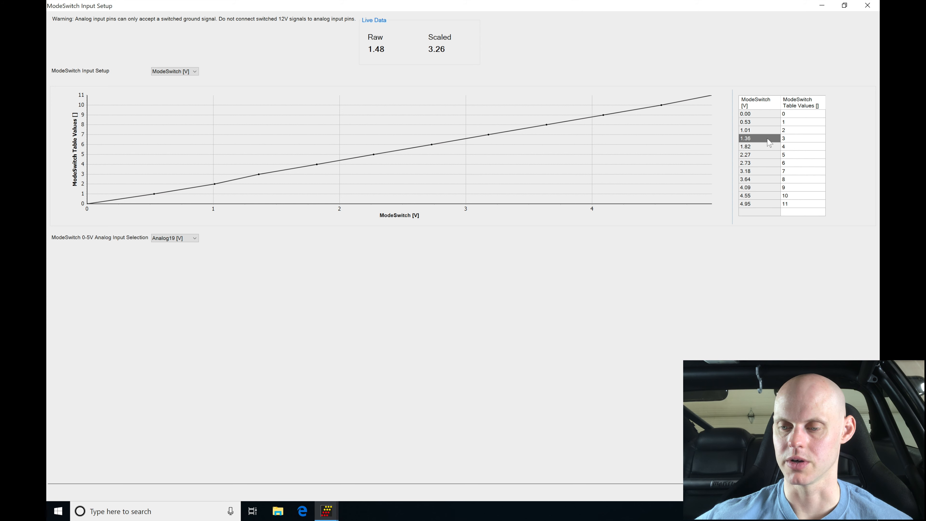
{"action": "left_click", "coordinate": [768, 138]}
{"action": "key", "text": "BackSpace"}
{"action": "key", "text": "BackSpace"}
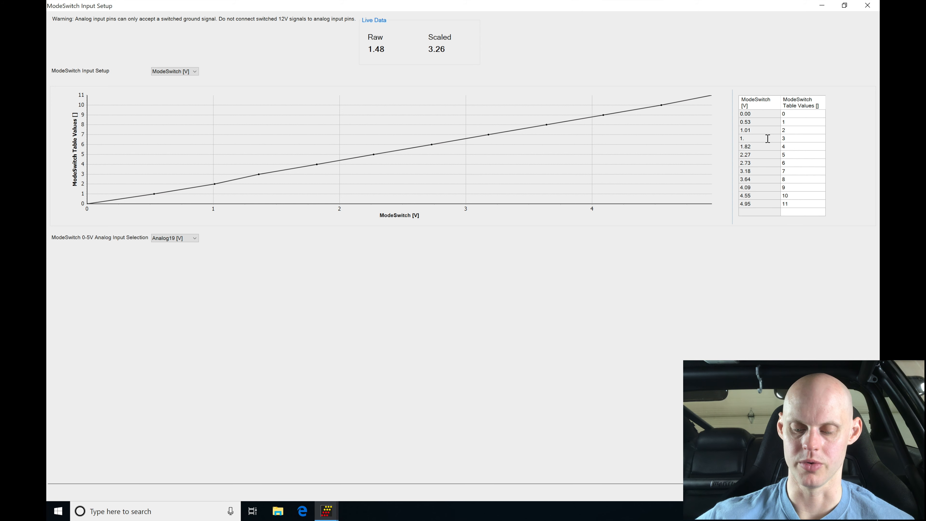
{"action": "type", "text": "48"}
{"action": "key", "text": "Return"}
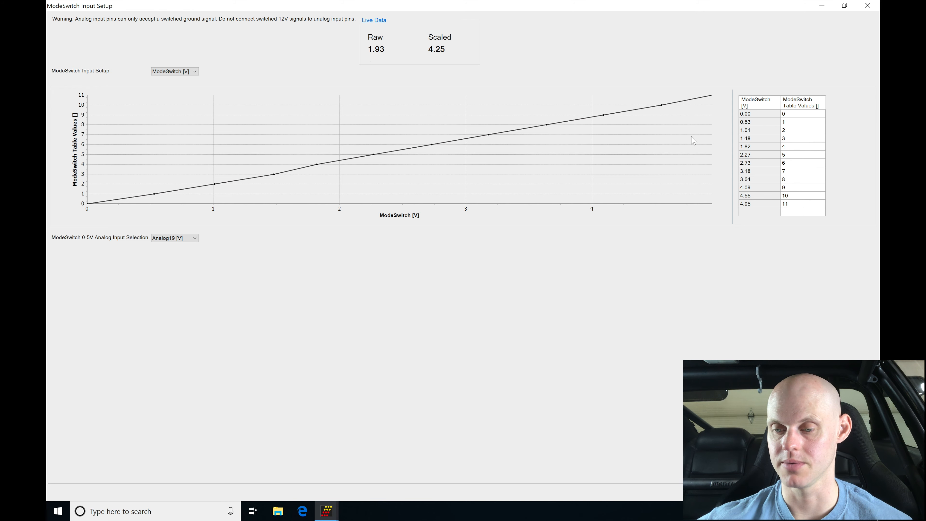
Set the ModeSwitch voltage for table value 4 to 1.93 V.
{"action": "left_click", "coordinate": [759, 148]}
{"action": "left_click", "coordinate": [758, 148]}
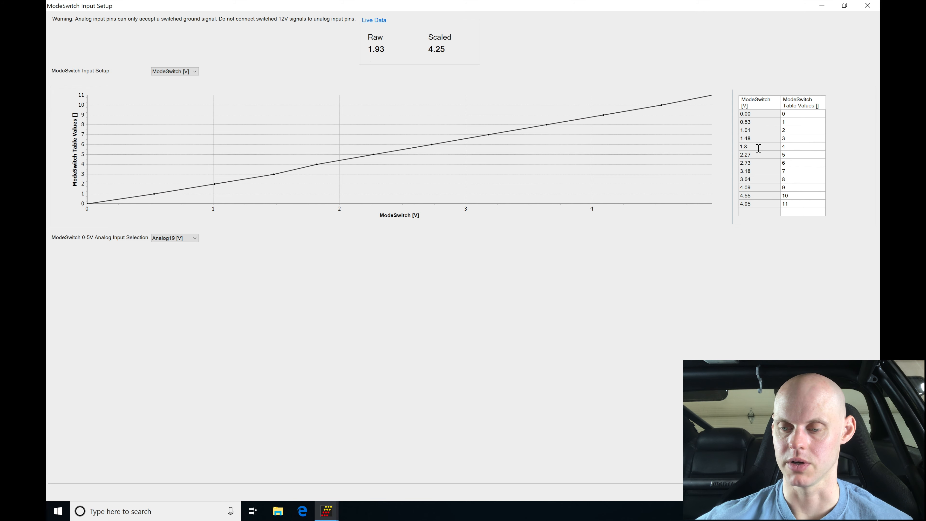
{"action": "type", "text": "1.93"}
{"action": "key", "text": "Return"}
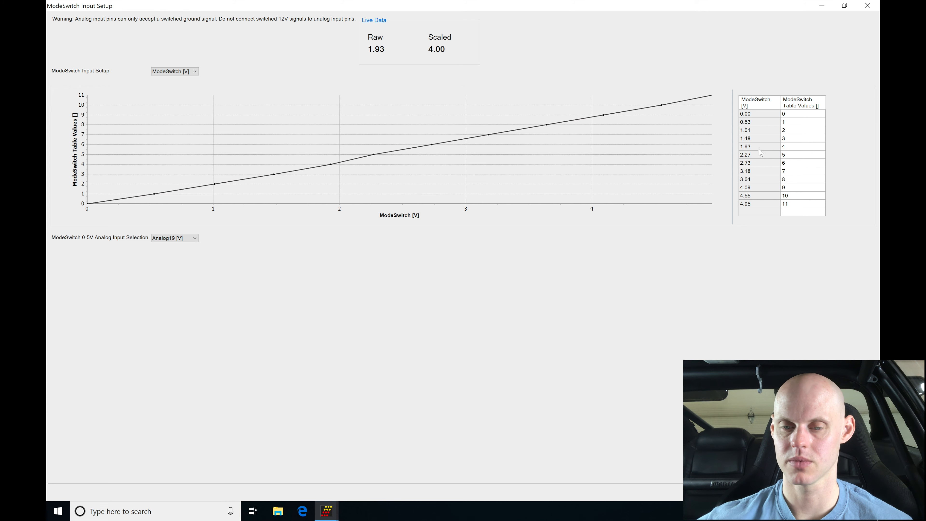